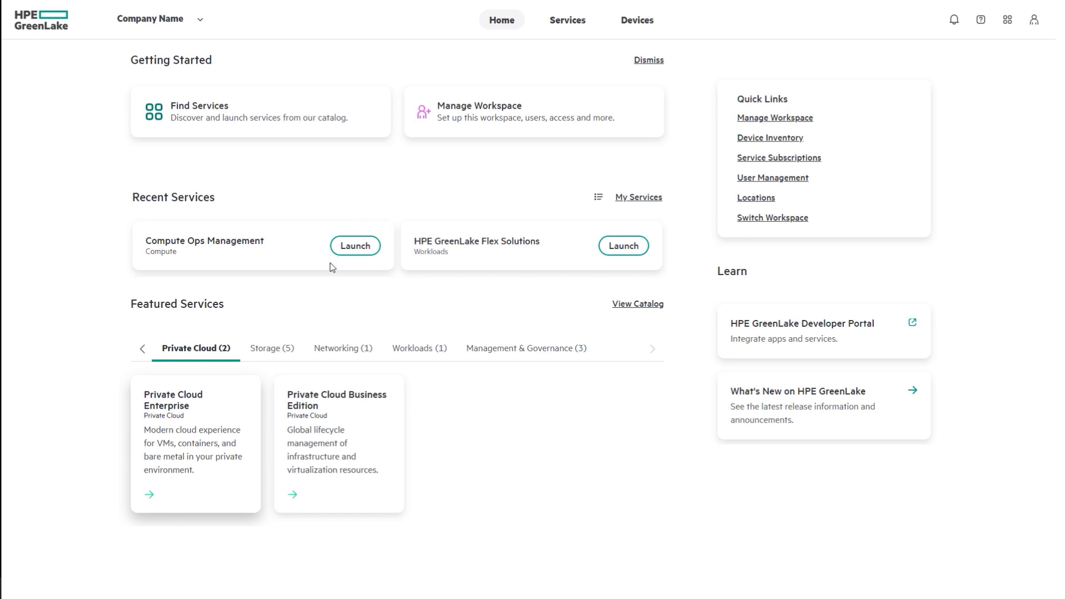
Open the cloud services dashboard and then the Private Cloud Enterprise dashboard for TorontoUPC.
left_click(212, 388)
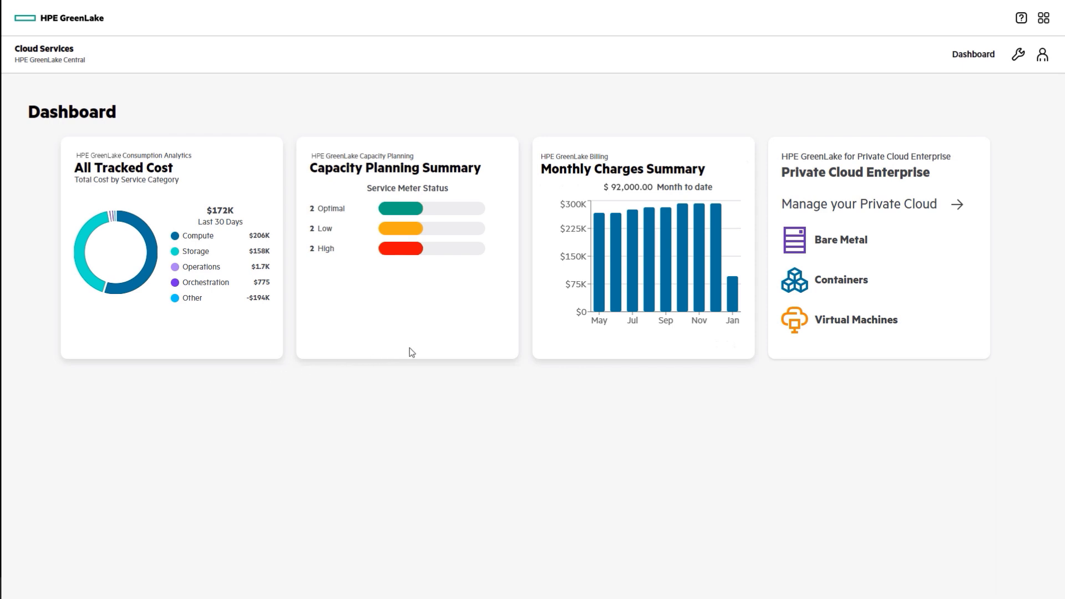
left_click(925, 264)
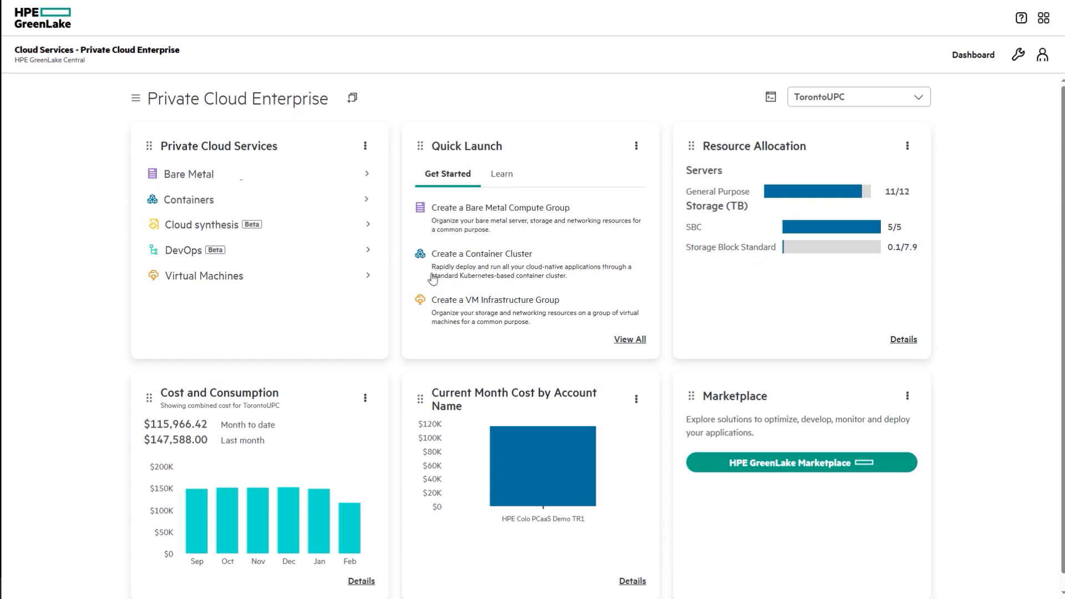
Filter the Virtual Machines list to Amazon Linux 2, then launch the service console.
left_click(295, 284)
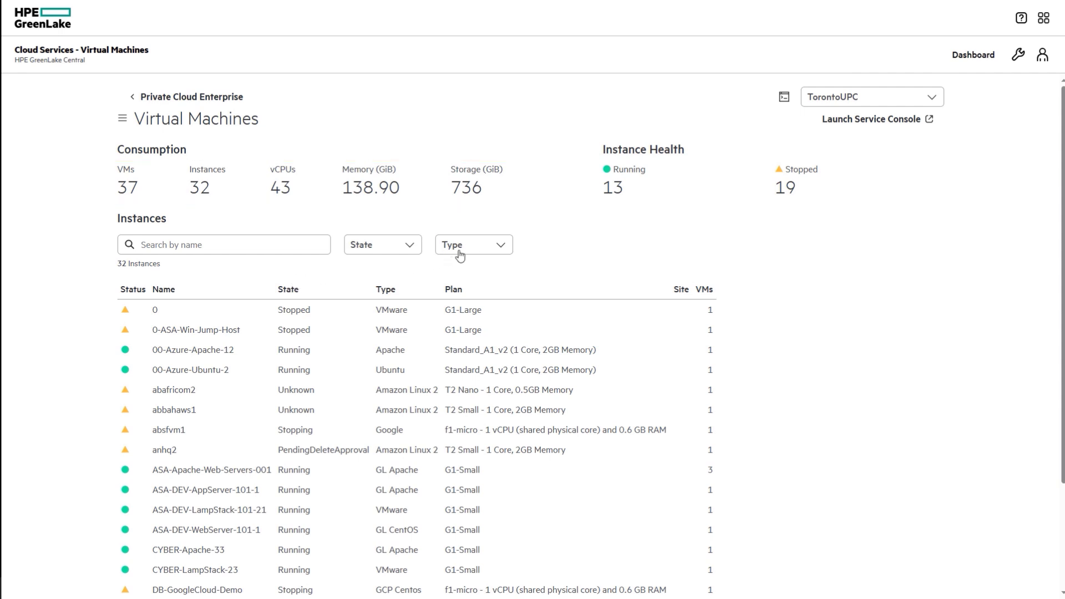
left_click(499, 249)
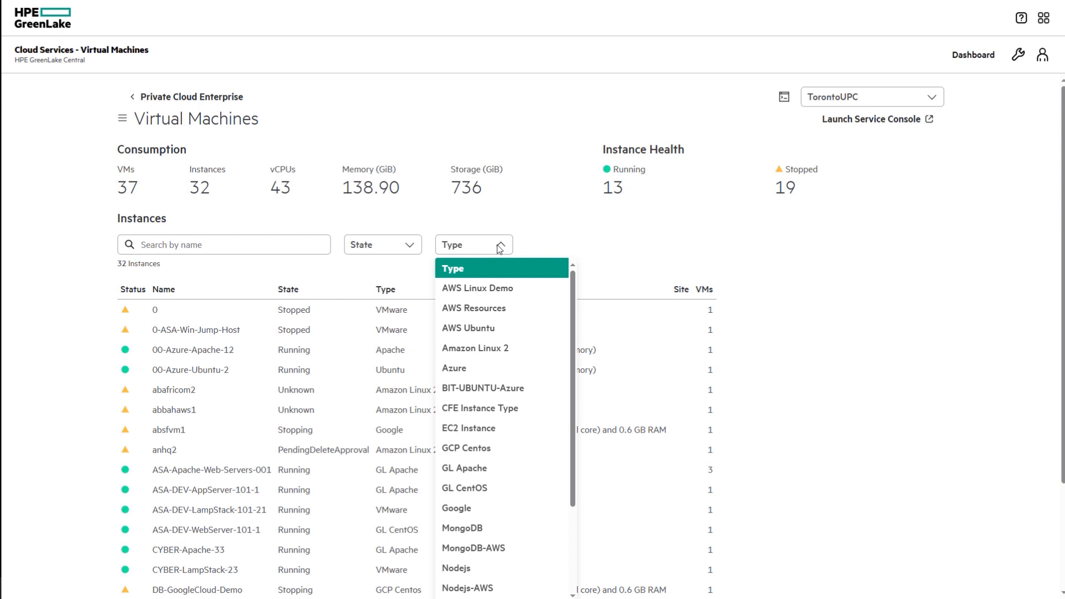
left_click(475, 348)
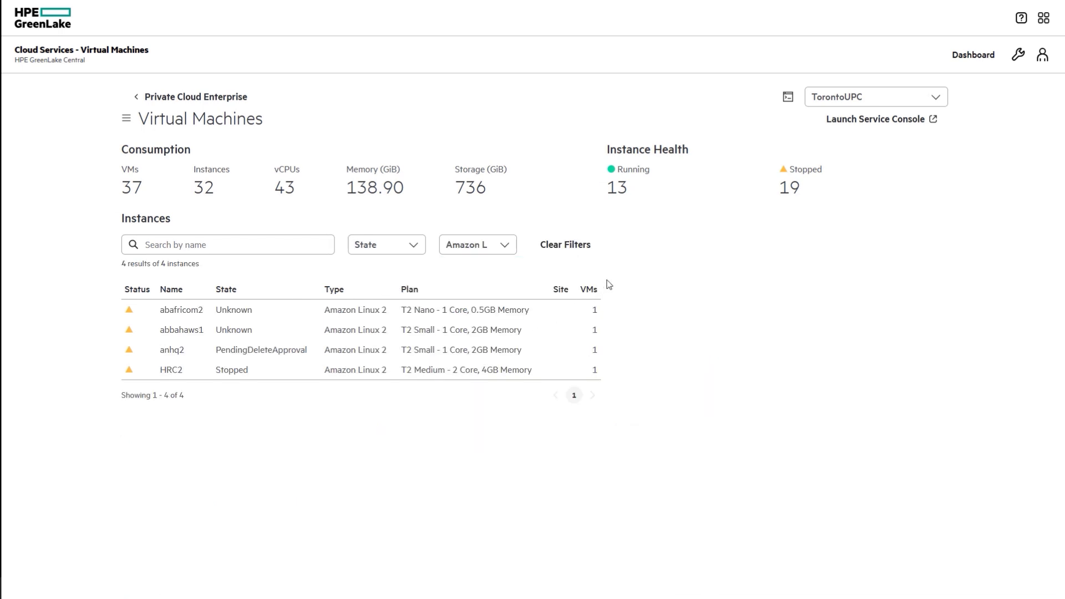
left_click(875, 122)
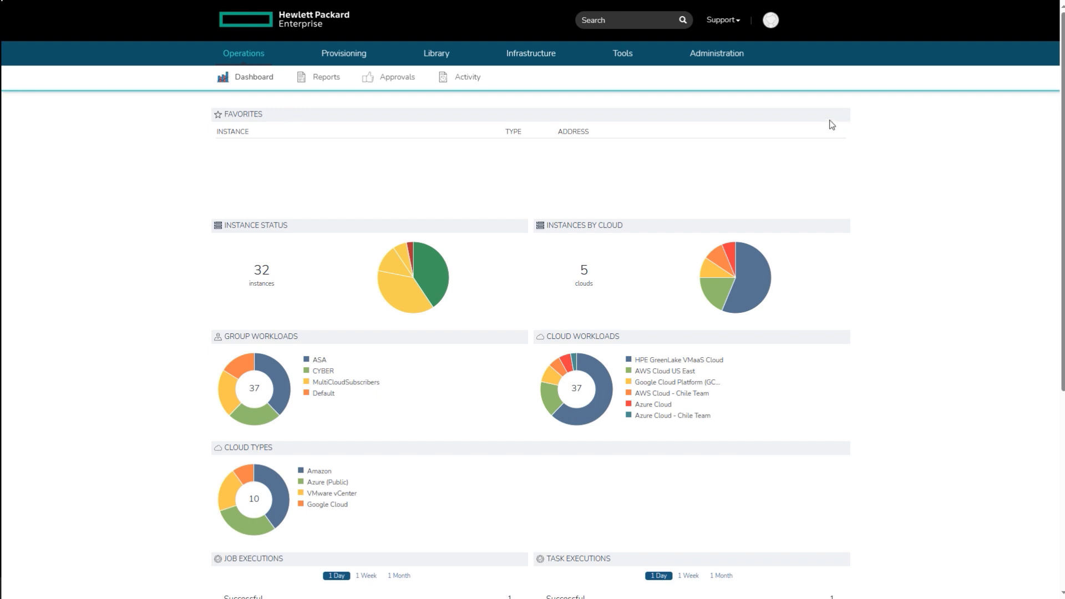
Go to Provisioning > Instances to list the 14 running and 33 stopped instances.
mouse_move(366, 54)
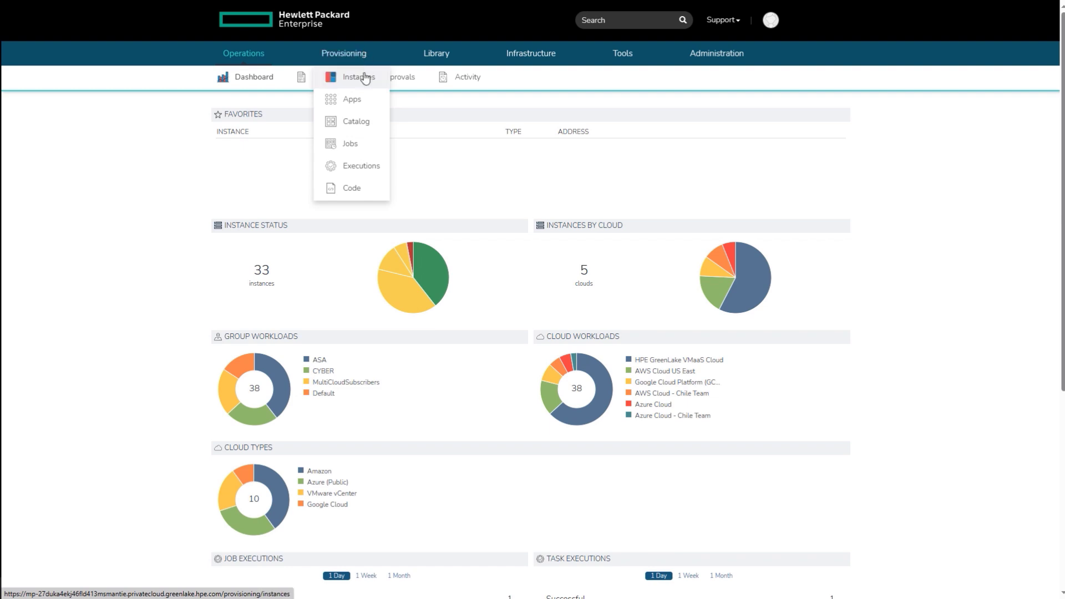
left_click(364, 79)
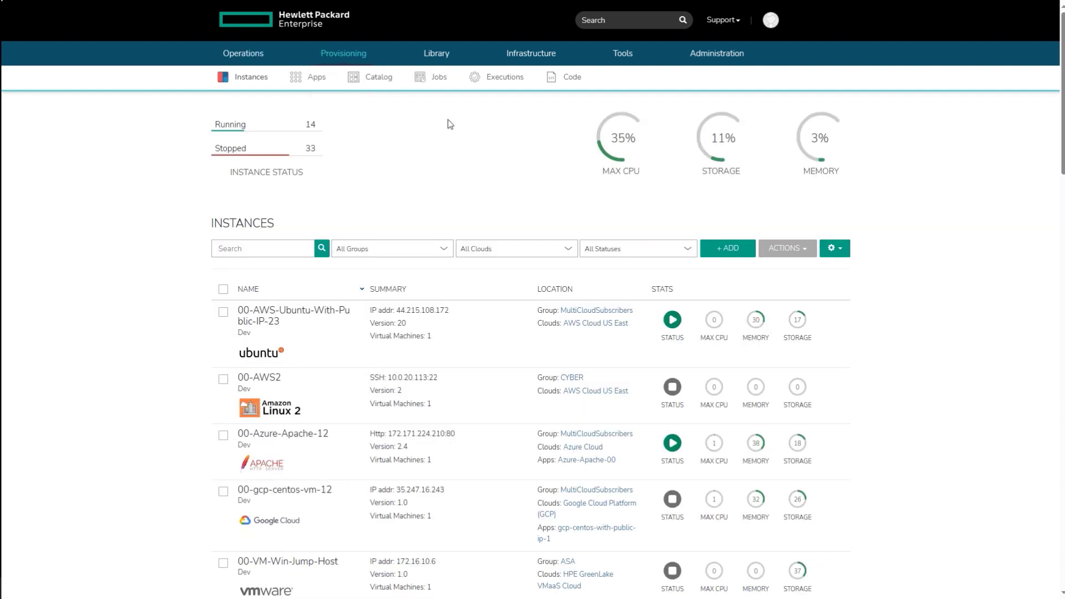
Add a new instance and choose the AWS Linux Demo type in the Create Instance wizard.
left_click(707, 249)
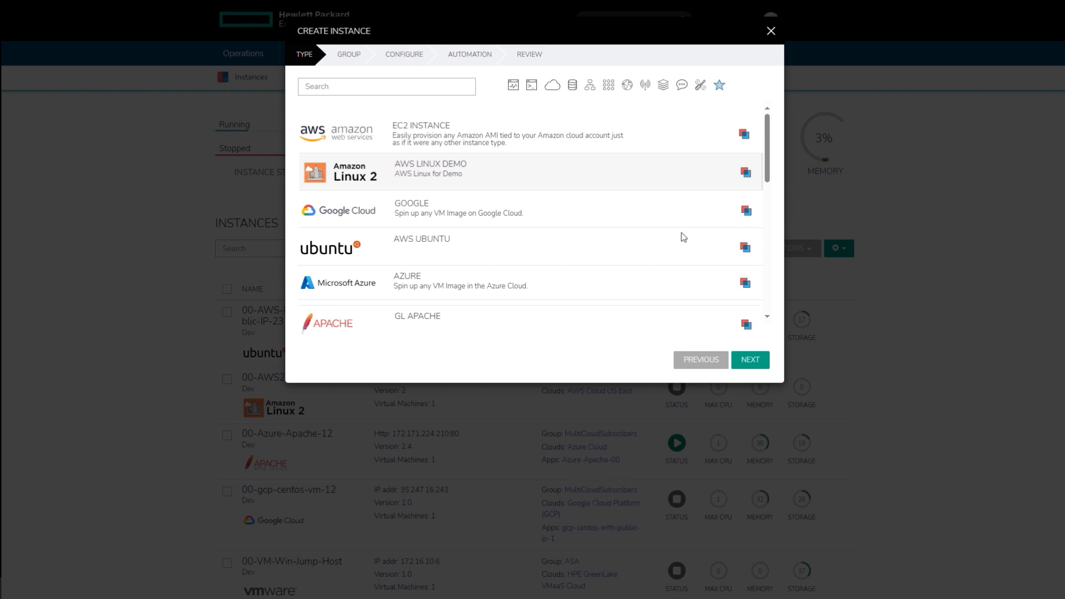
left_click(558, 176)
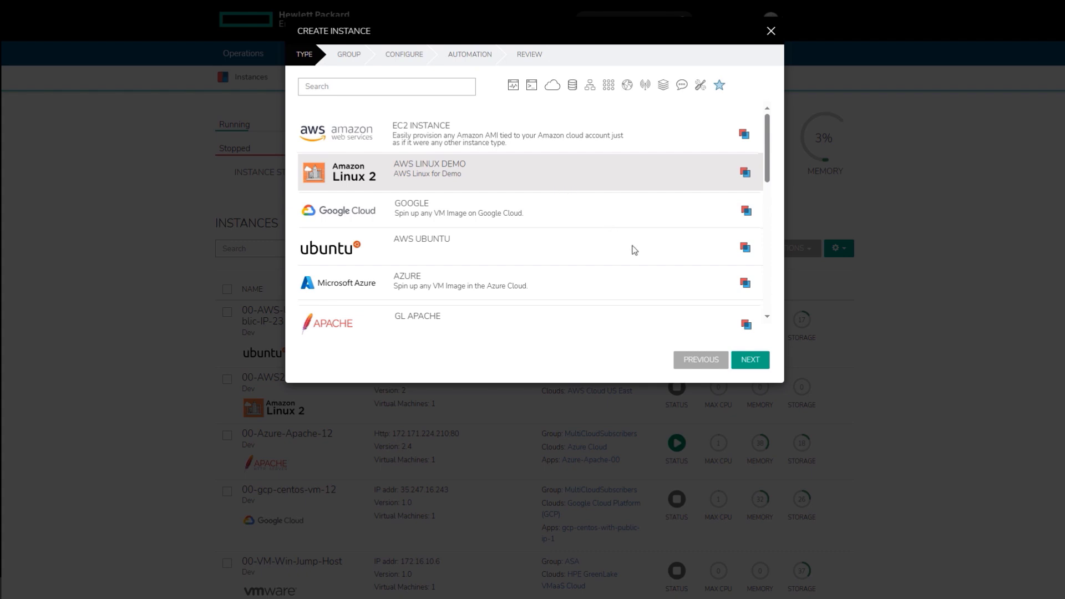
Set group MultiCloudSubscribers, name 'AWS-VM Demo', environment Dev and label HR.
left_click(744, 358)
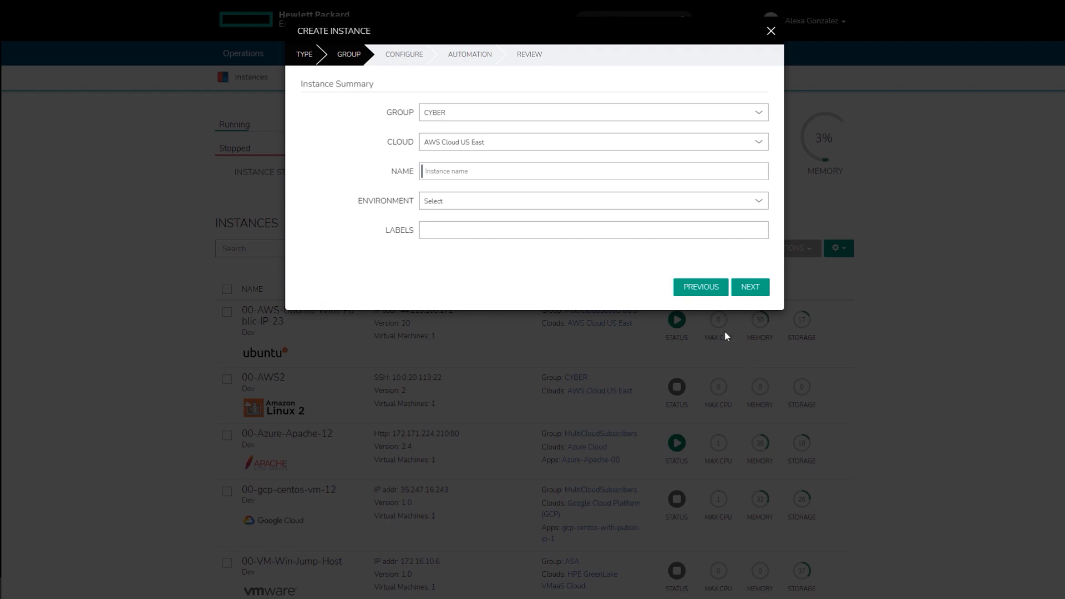
left_click(535, 115)
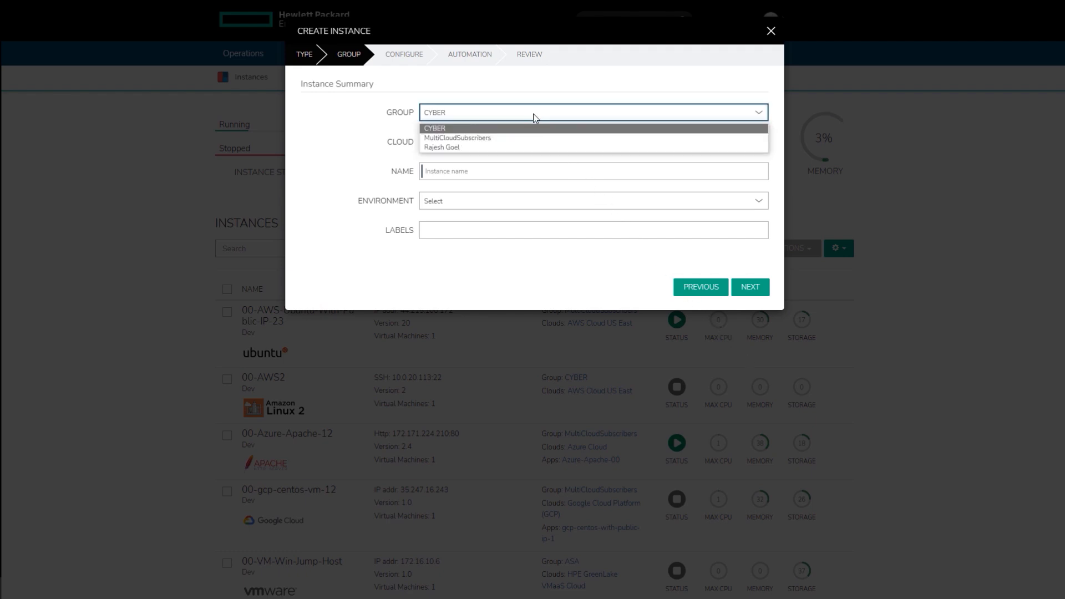
left_click(524, 139)
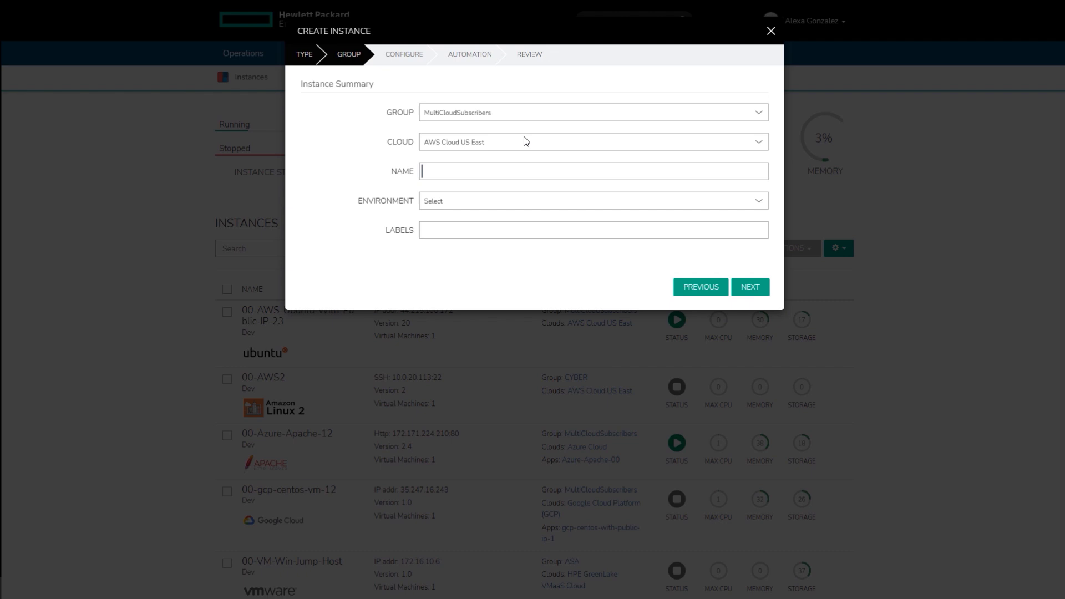
type("AWS-VM Demo")
left_click(524, 205)
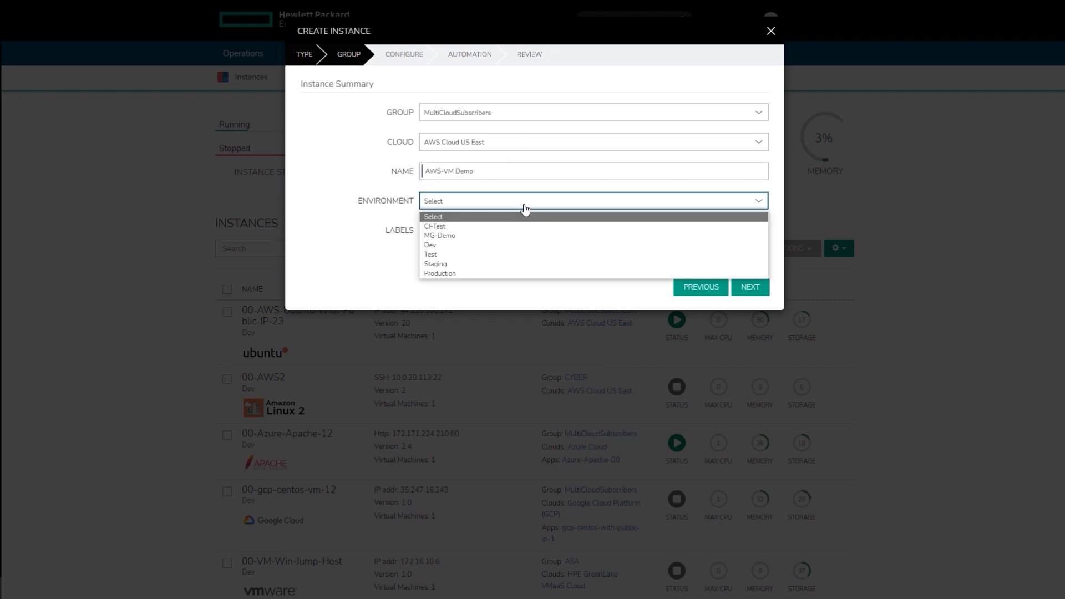
left_click(462, 246)
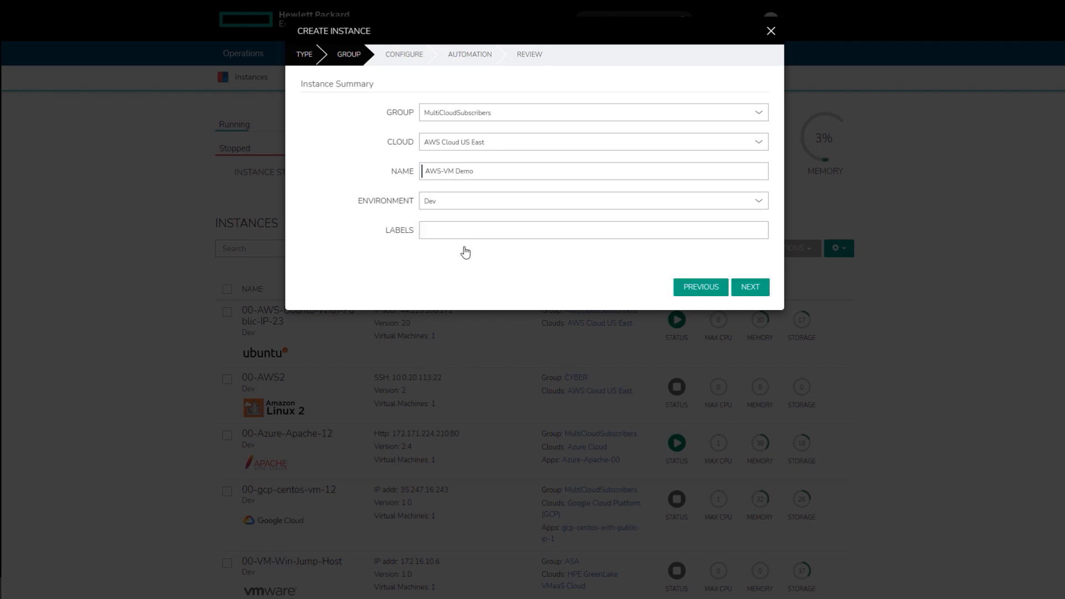
left_click(490, 240)
type("HR")
Choose plan T2 Micro (1 core, 1GB), network PublicSubnetCF and the VPCDemo security group.
left_click(751, 287)
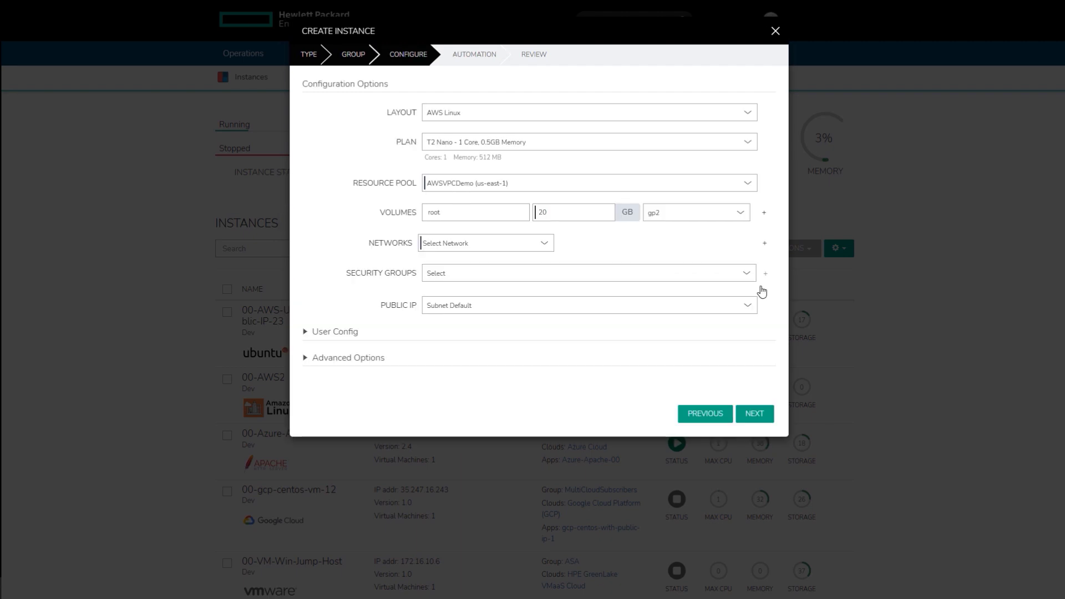
left_click(575, 145)
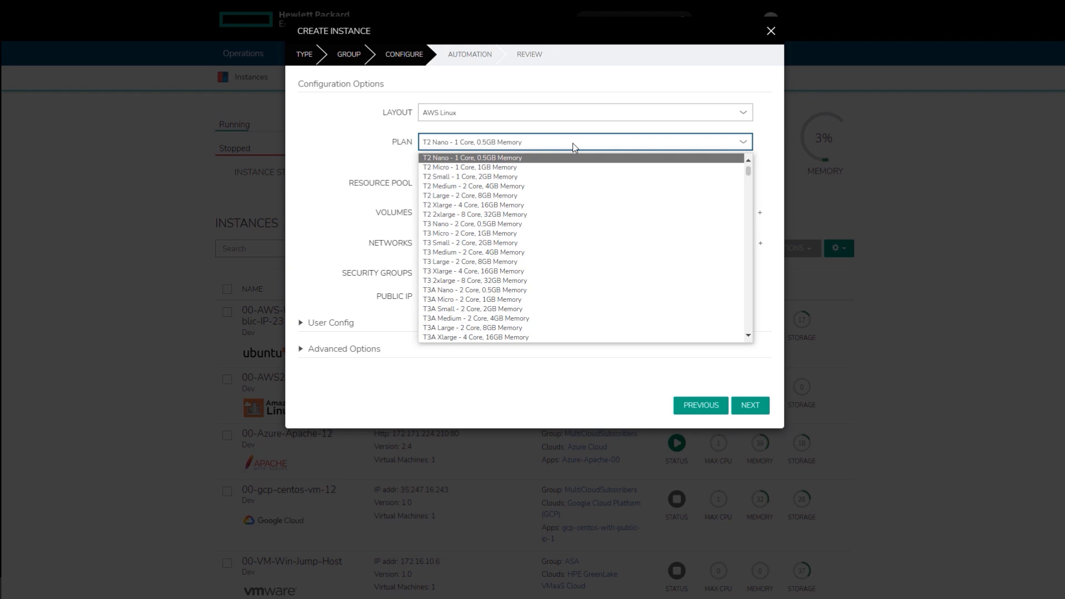
left_click(499, 168)
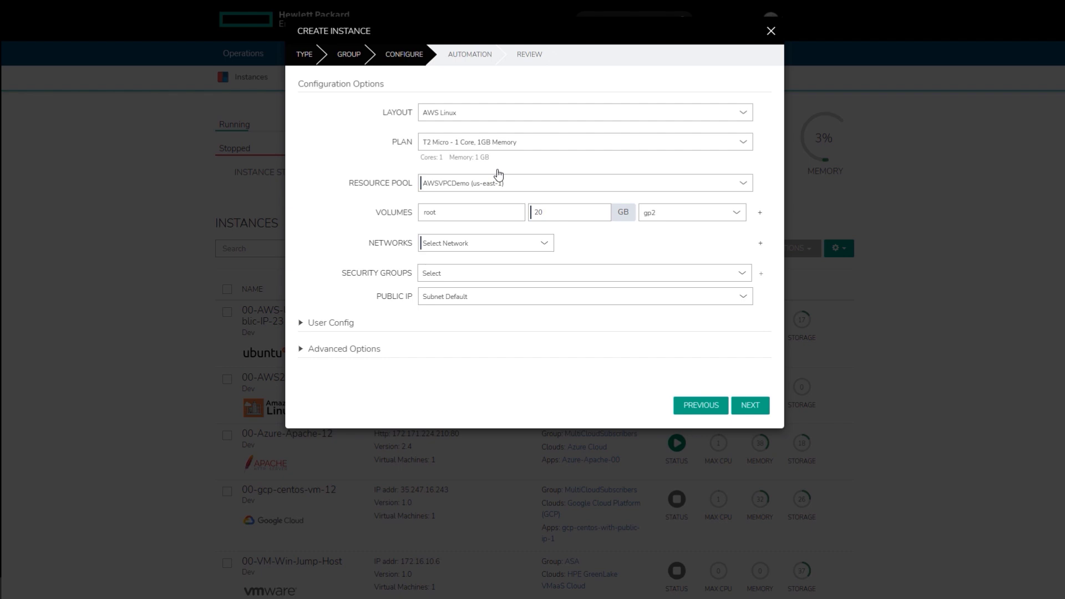
left_click(544, 247)
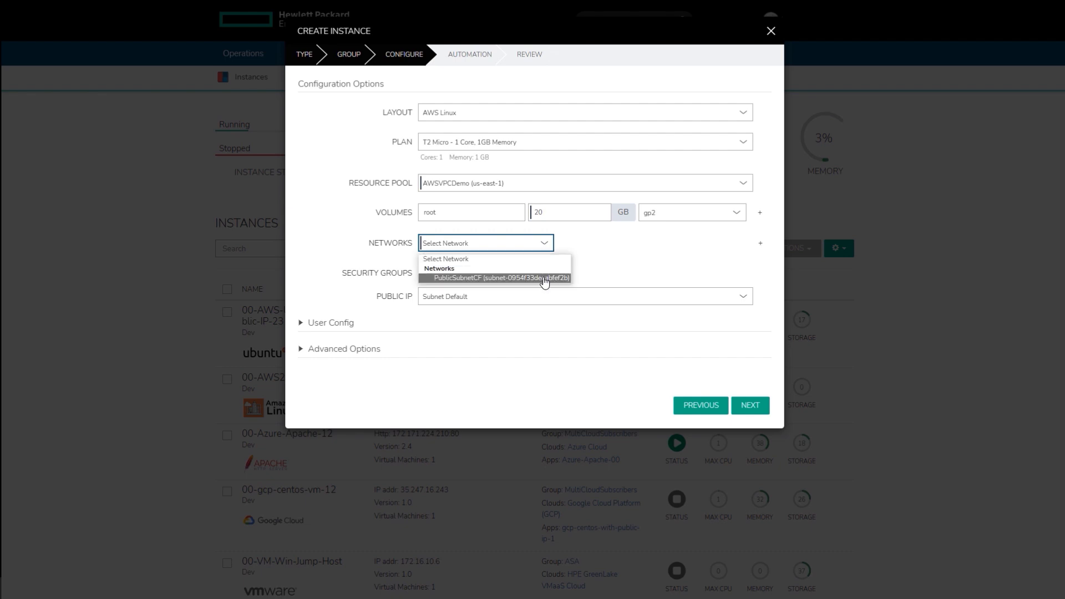
left_click(544, 279)
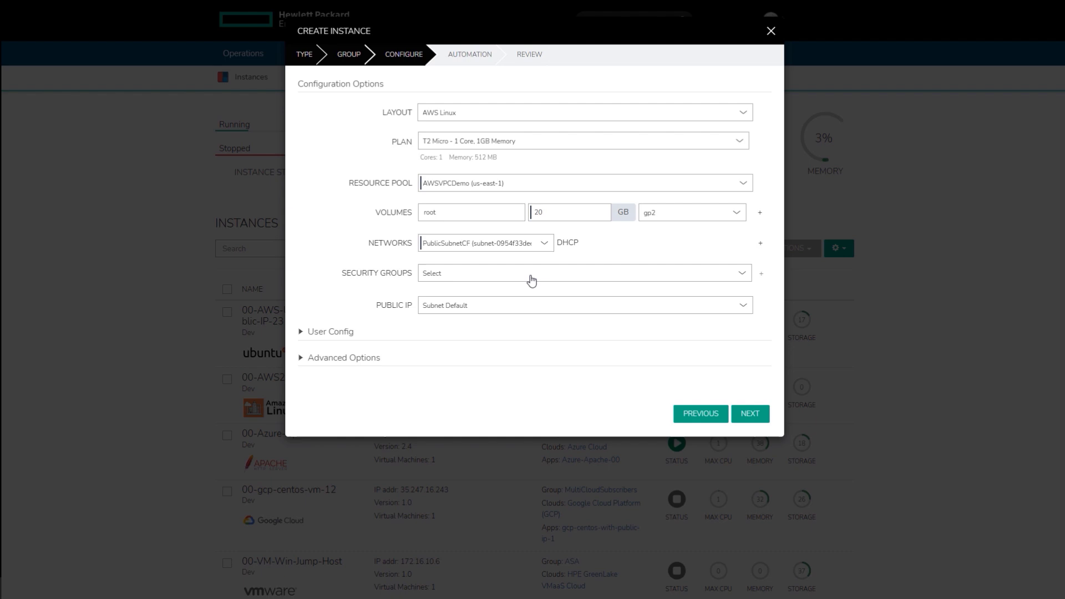
left_click(521, 278)
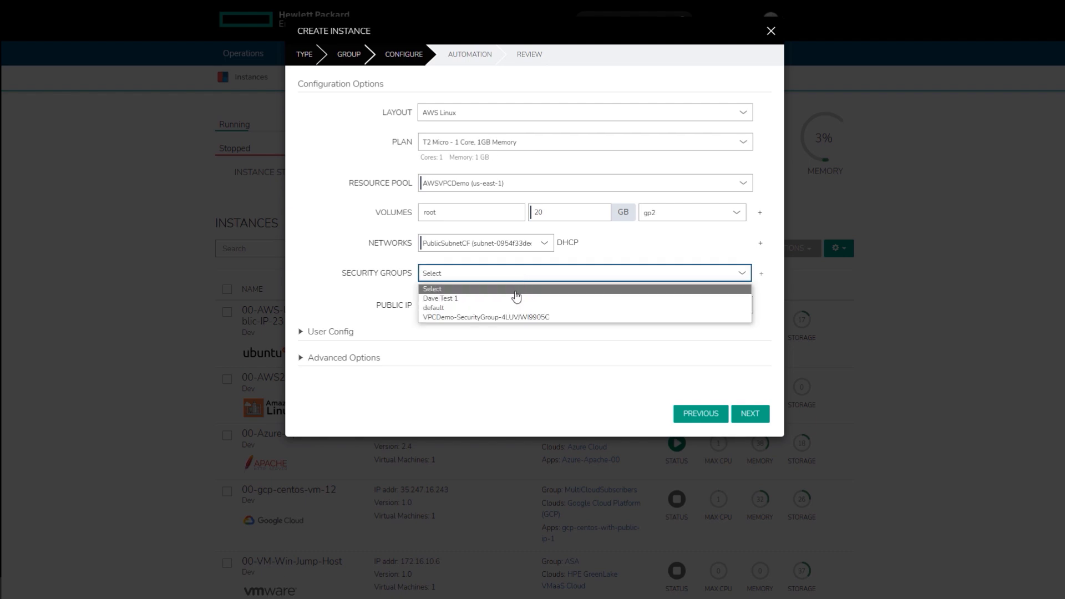
left_click(509, 317)
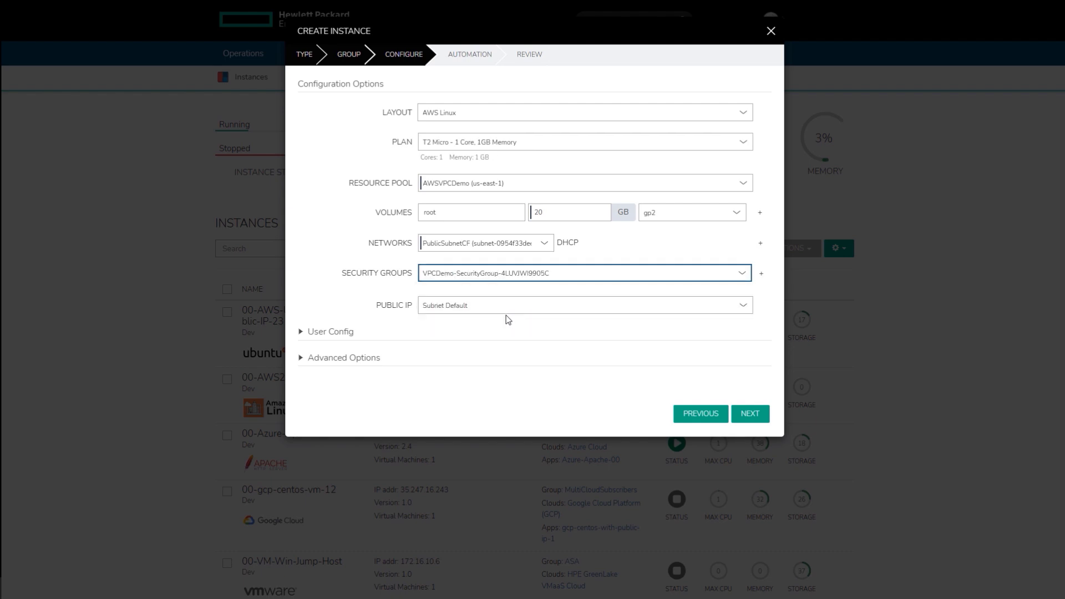
Expand User Config and Advanced Options to review scale factor 1 and hostname AWS-VM Demo.
left_click(300, 333)
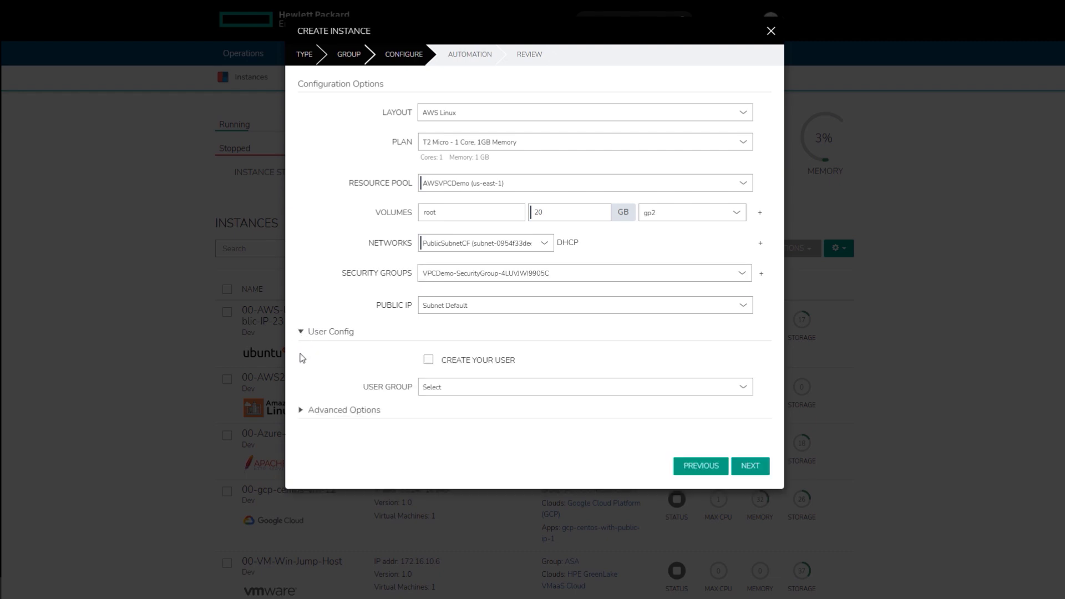
left_click(301, 410)
scroll(307, 419, "down", 5)
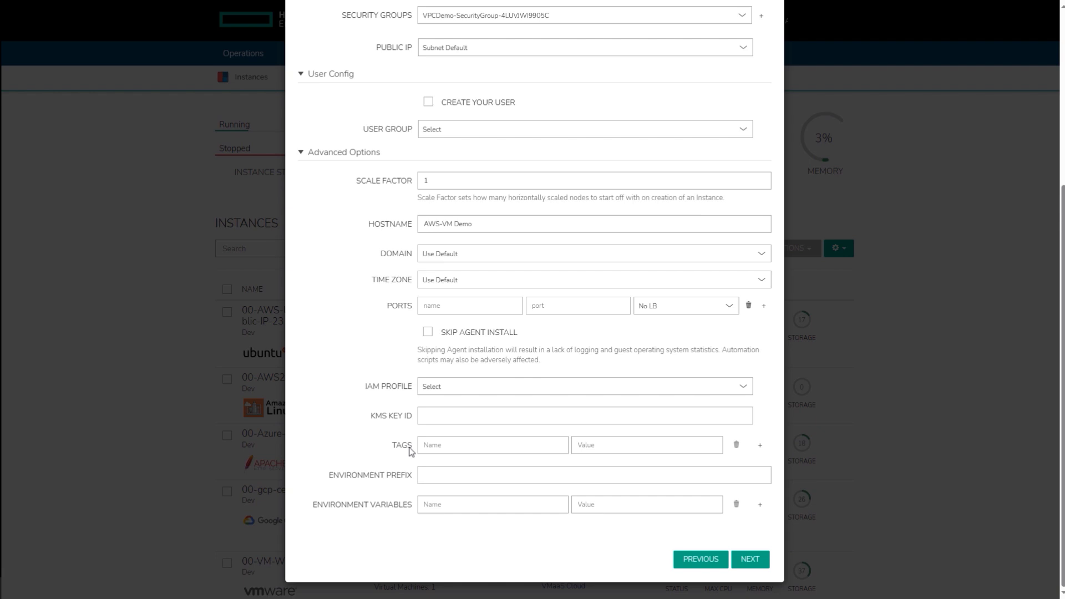
Advance through Automation and Review, then complete the AWS-VM-Demo instance creation.
left_click(752, 560)
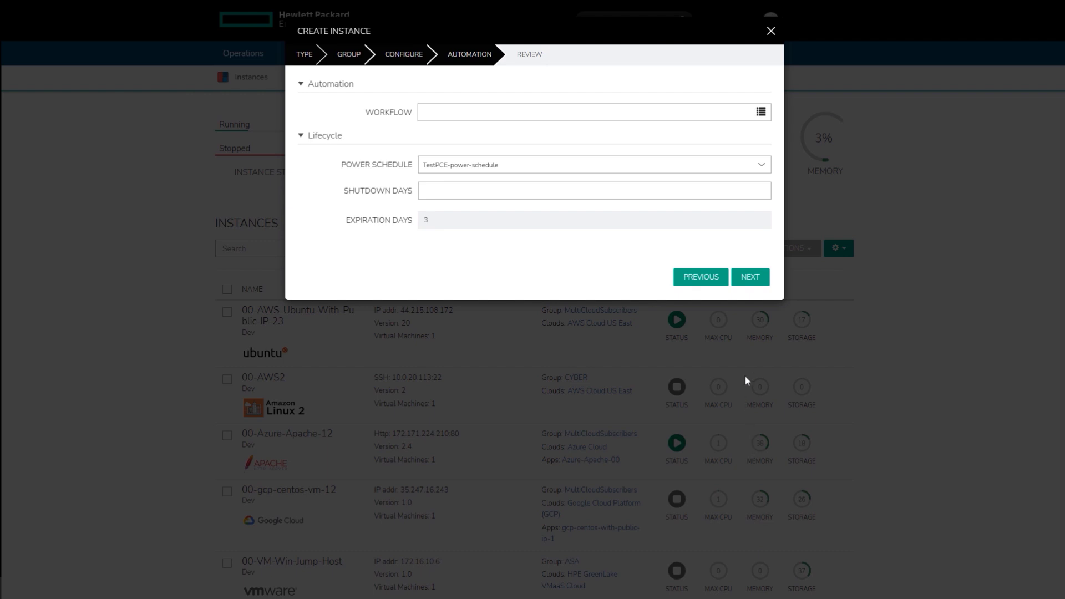
left_click(742, 281)
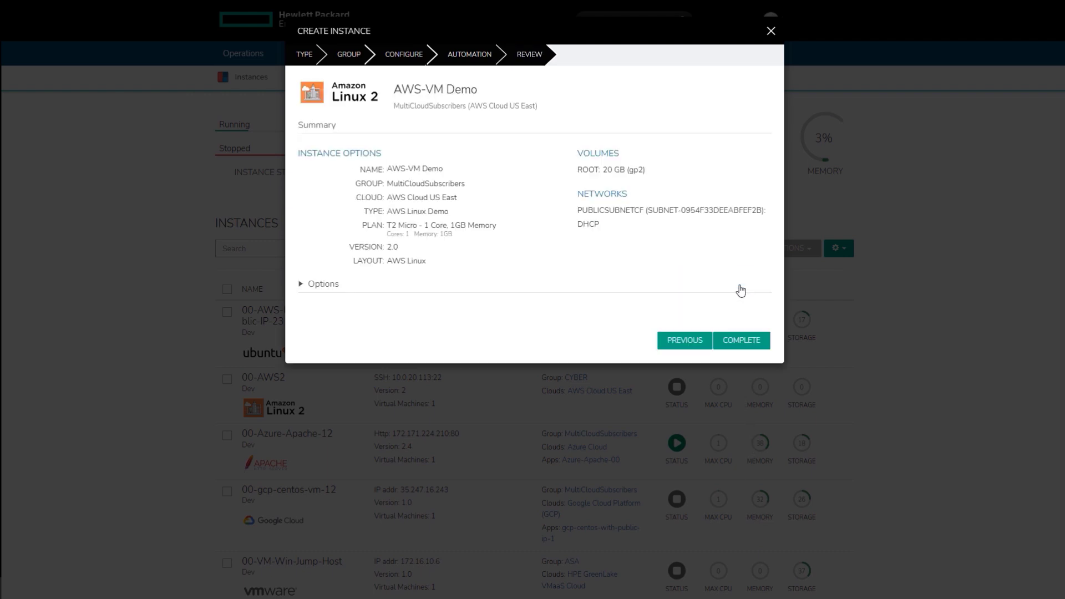
left_click(750, 340)
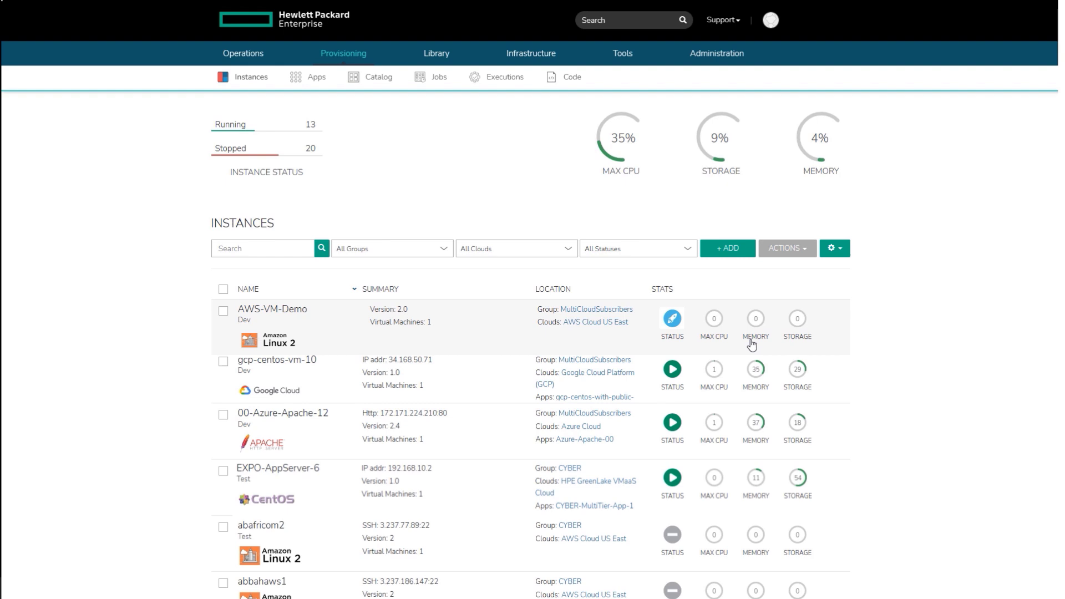
Open the running AWS-VM-Demo instance's detail page and show its Actions list.
left_click(507, 331)
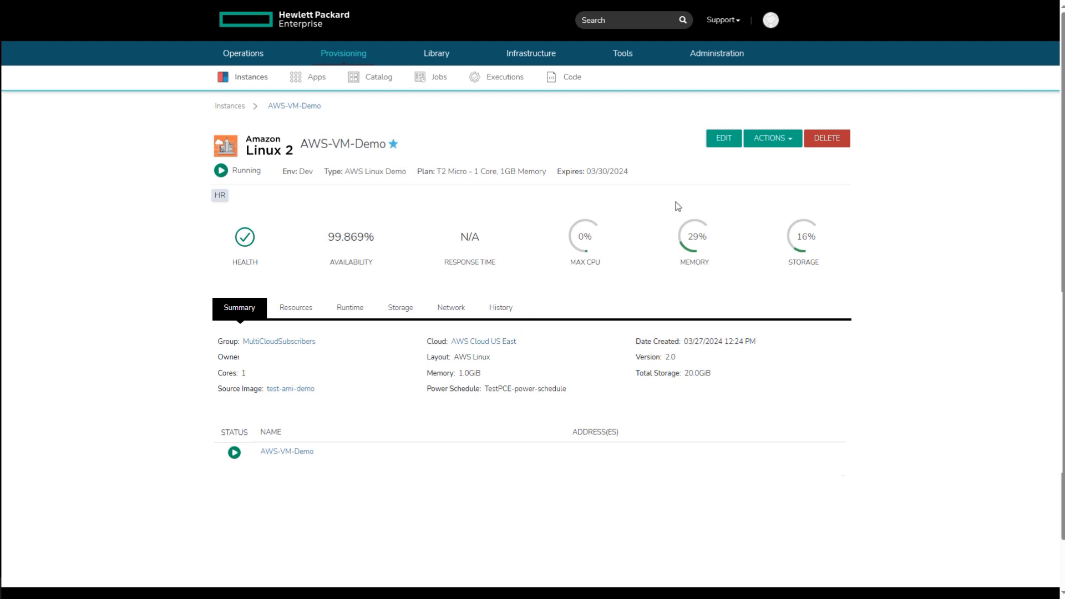
left_click(760, 141)
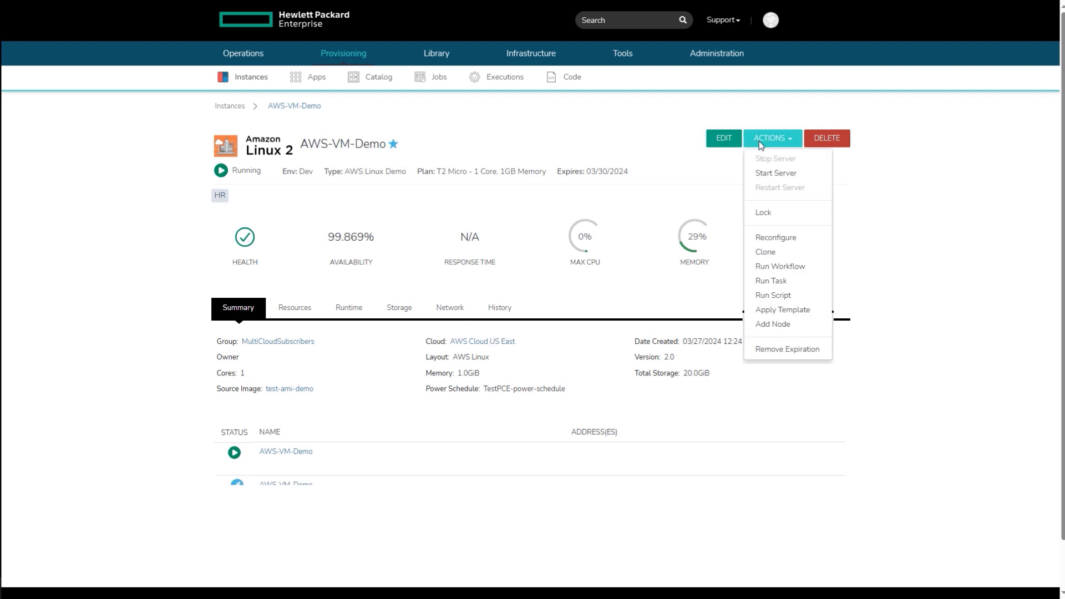